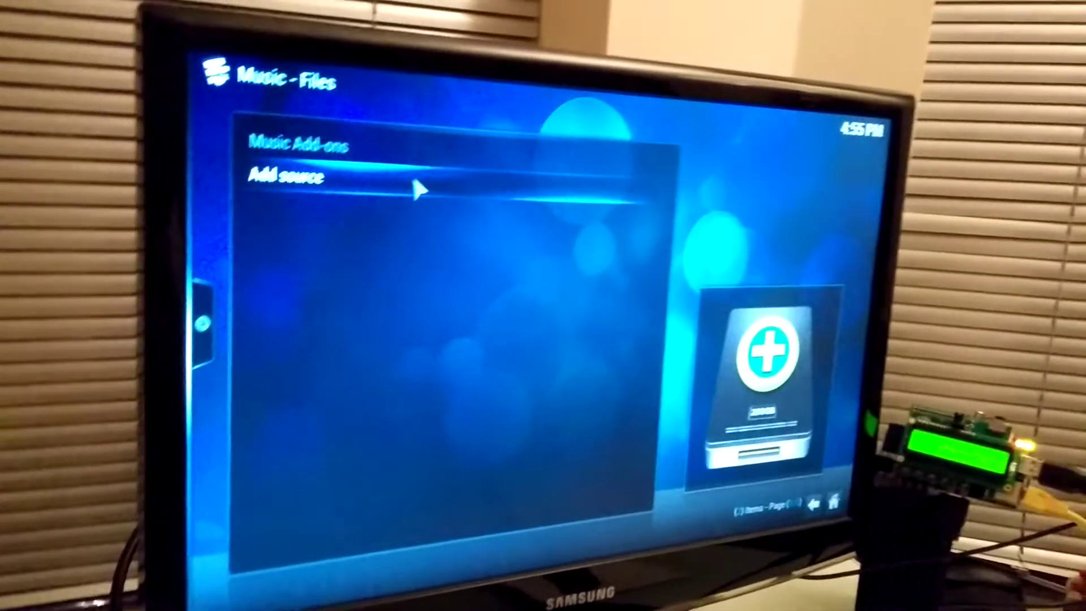
Step: Add a music source named Music pointing to the Home folder's Music directory (/home/pi/Music)
{"action": "left_click", "coordinate": [459, 163]}
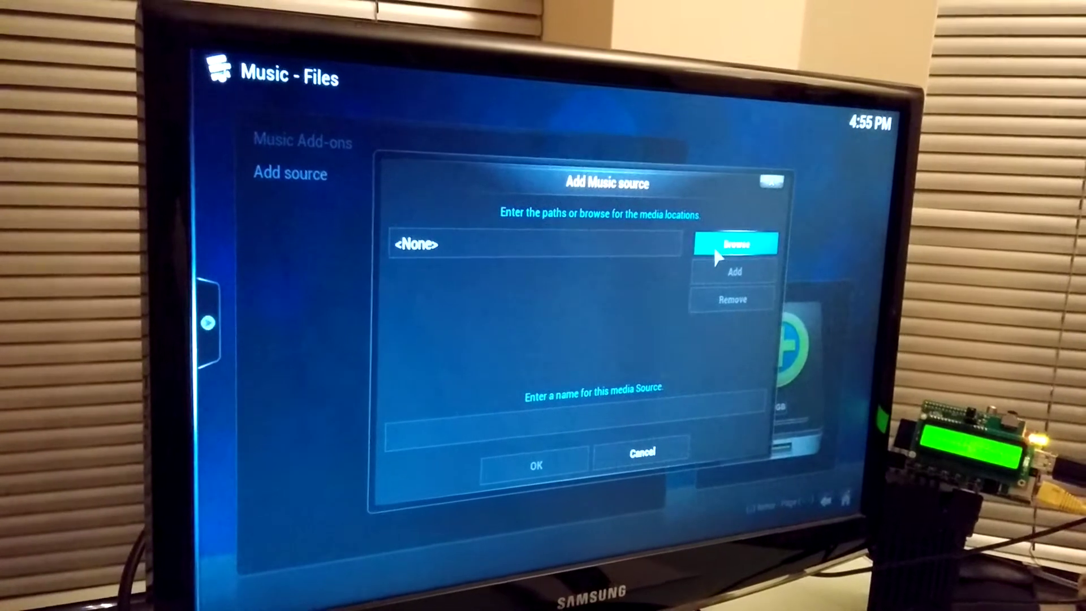
{"action": "left_click", "coordinate": [717, 245]}
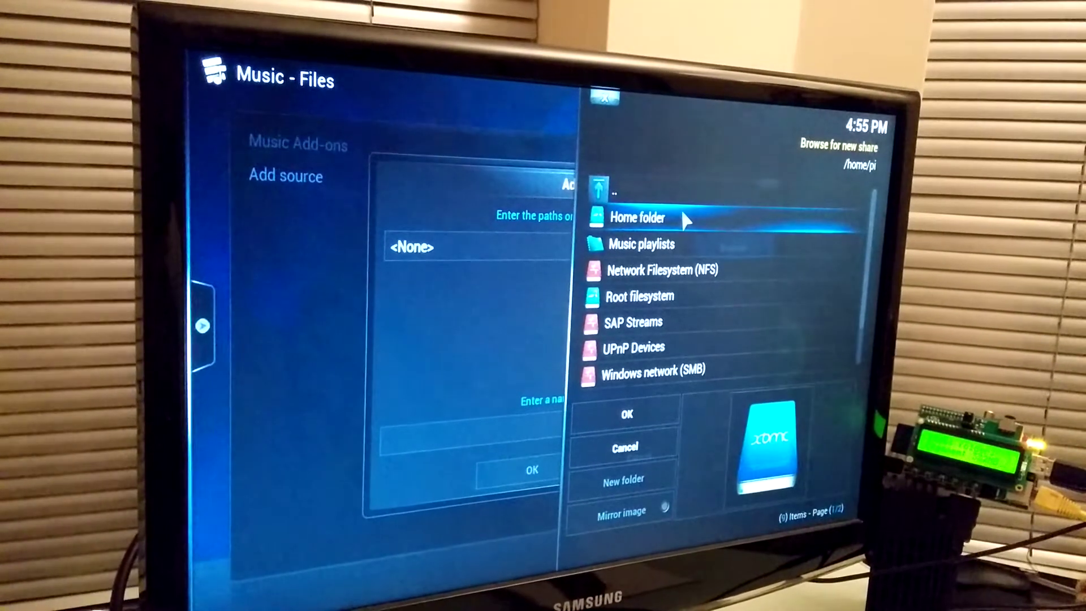
{"action": "left_click", "coordinate": [682, 209]}
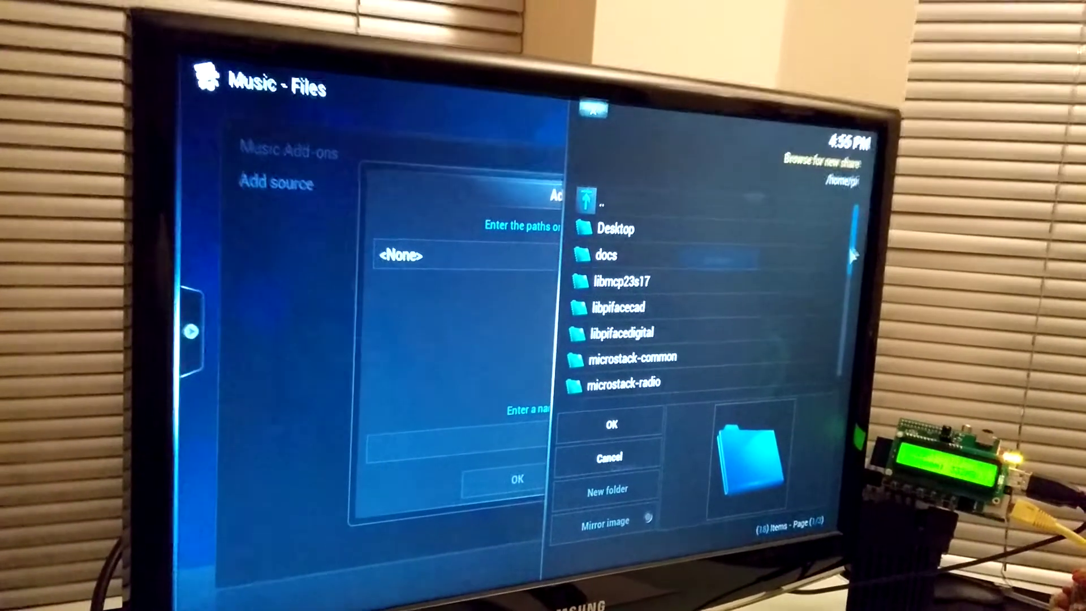
{"action": "left_click_drag", "start_coordinate": [848, 244], "coordinate": [849, 291]}
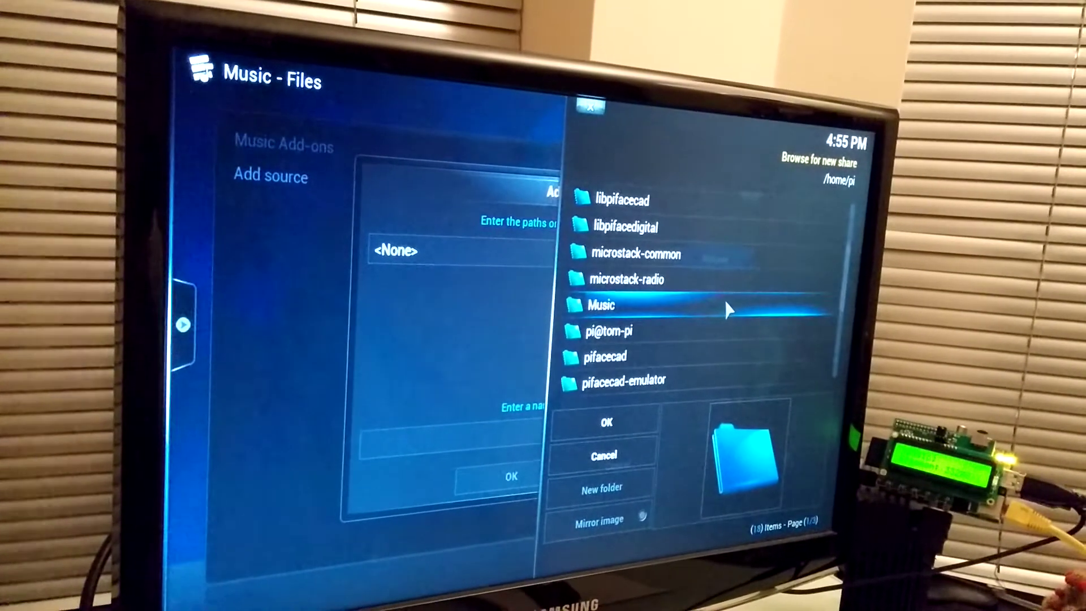
{"action": "left_click", "coordinate": [728, 310]}
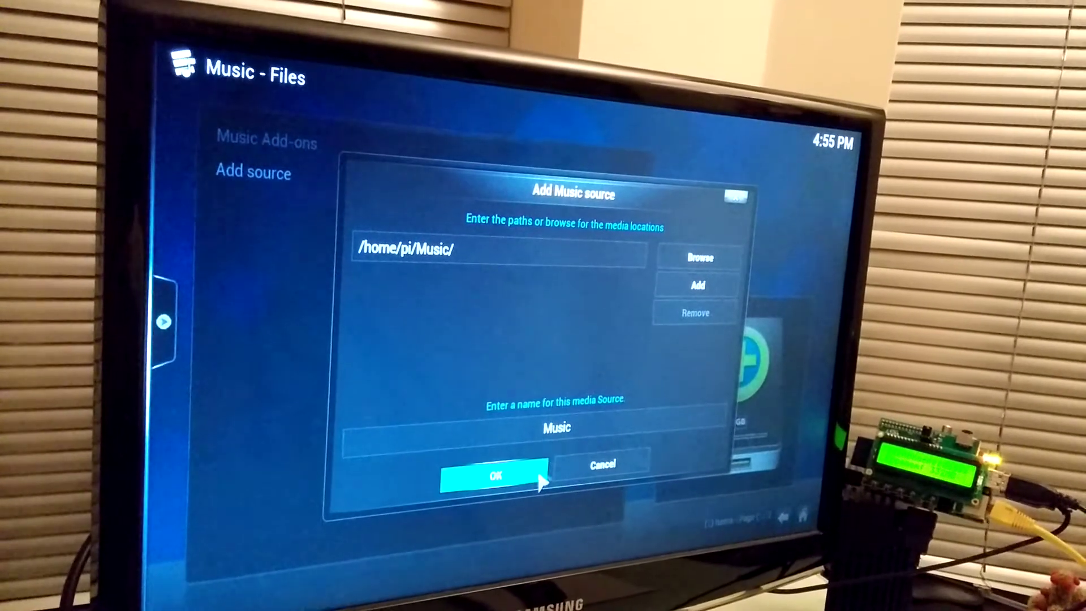
{"action": "left_click", "coordinate": [534, 482]}
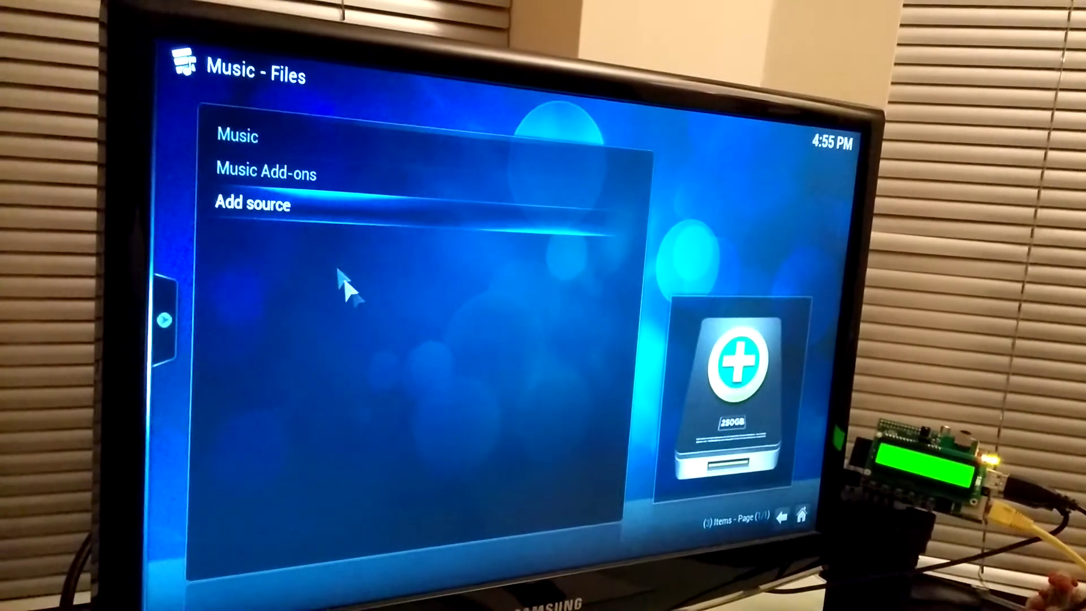
Step: Open the Music source and start playing '11. Gorillaz - 19-2000'
{"action": "left_click", "coordinate": [296, 145]}
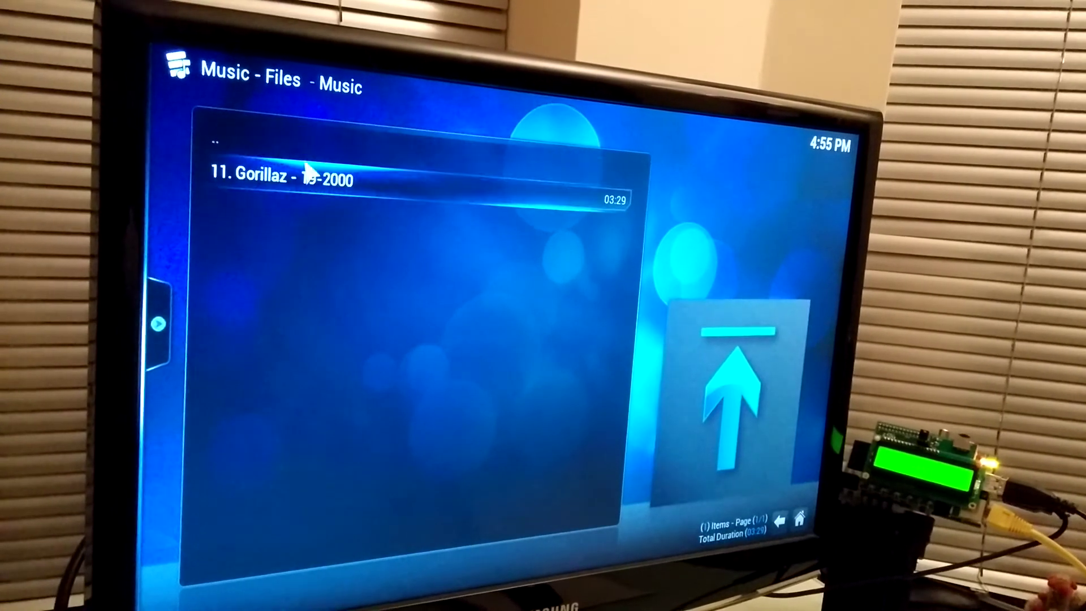
{"action": "left_click", "coordinate": [331, 191]}
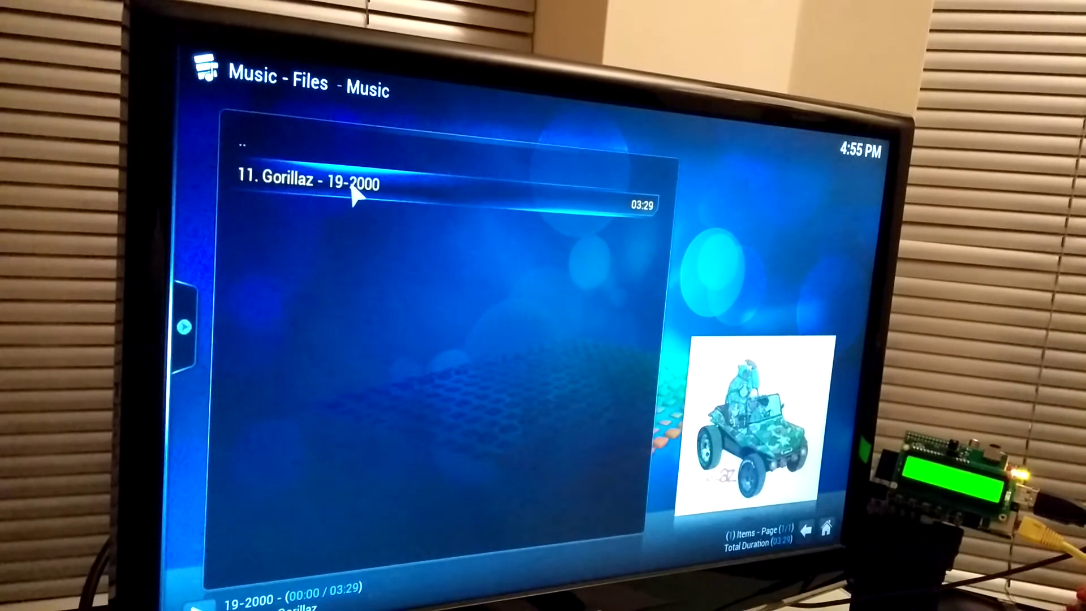